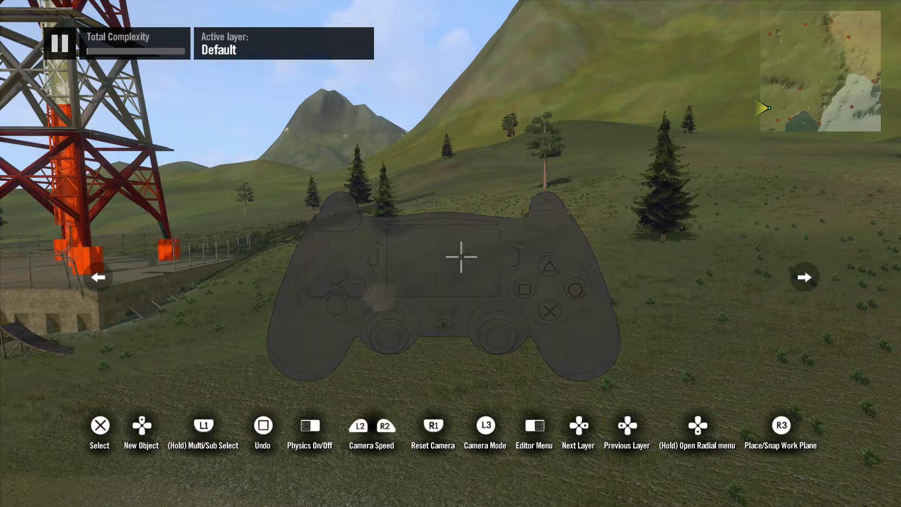
Step: Open the object library and go to the Trials Evolution collection
key("Up")
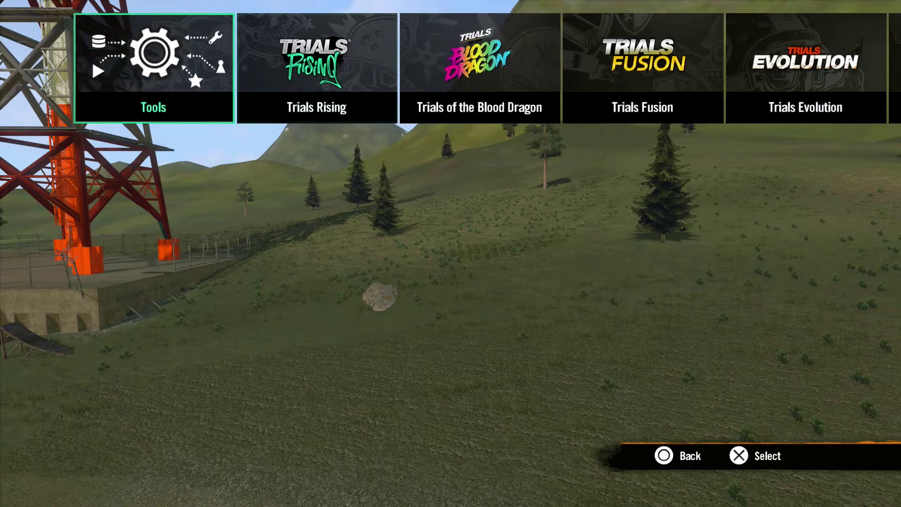
key("Right")
key("Right")
key("Right")
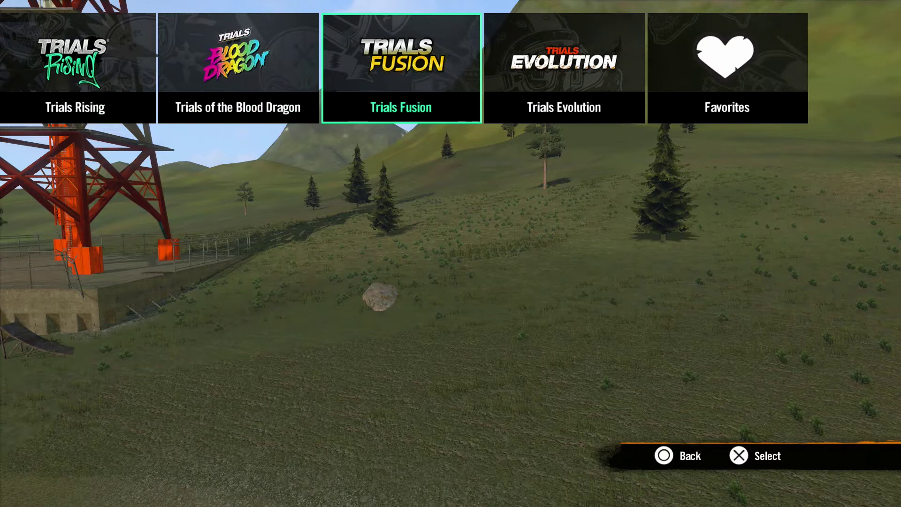
key("Right")
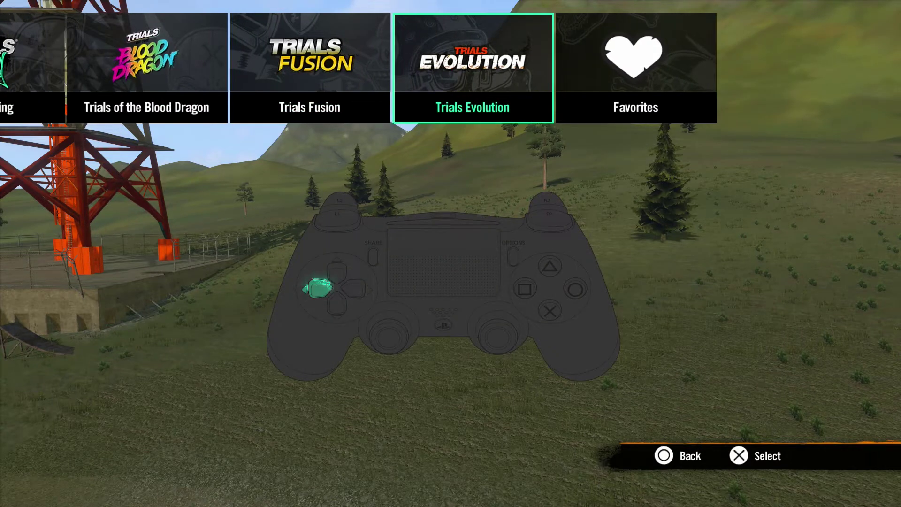
Step: Look through the Trials Evolution categories from Buildings to Parts and Small Items and back
key("Down")
key("Right")
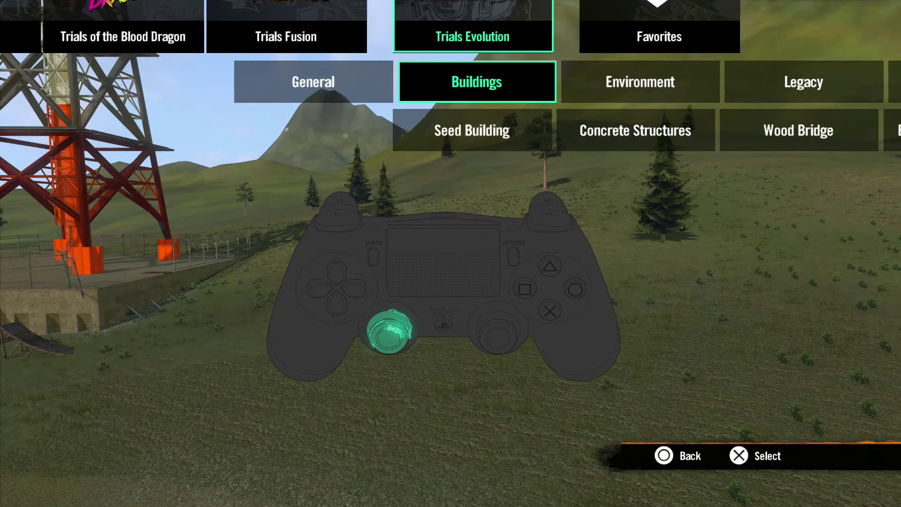
key("Right")
key("Right")
key("Right")
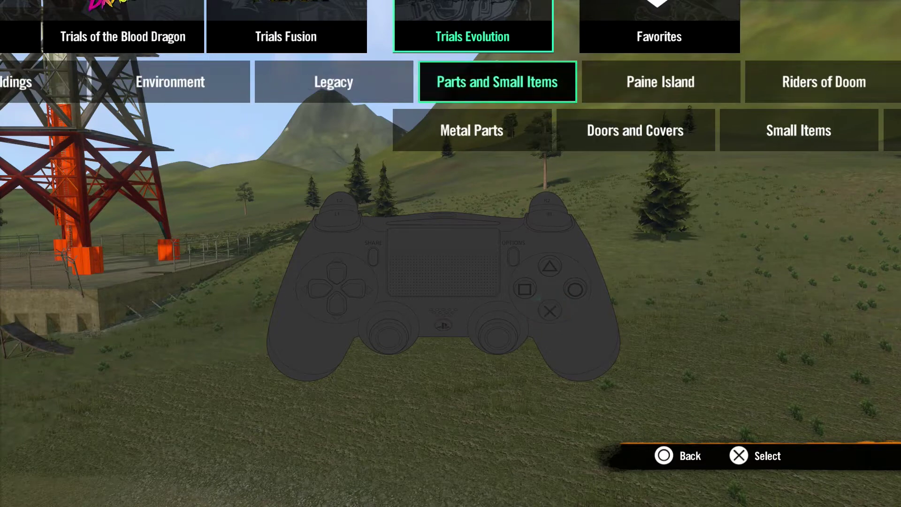
key("Left")
key("Left")
key("Left")
key("Left")
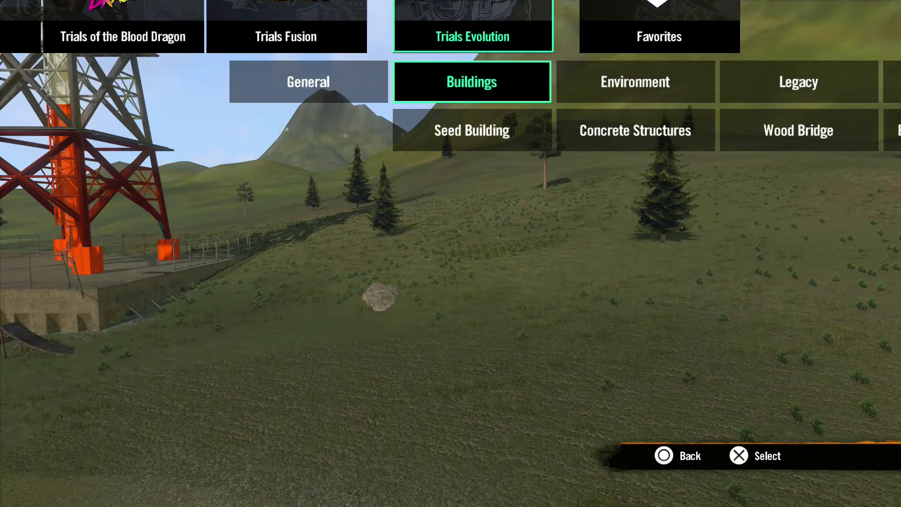
Step: Browse the Boxes and Planks in the General category and preview Board - Narrow and Board - Planks
key("Down")
key("Right")
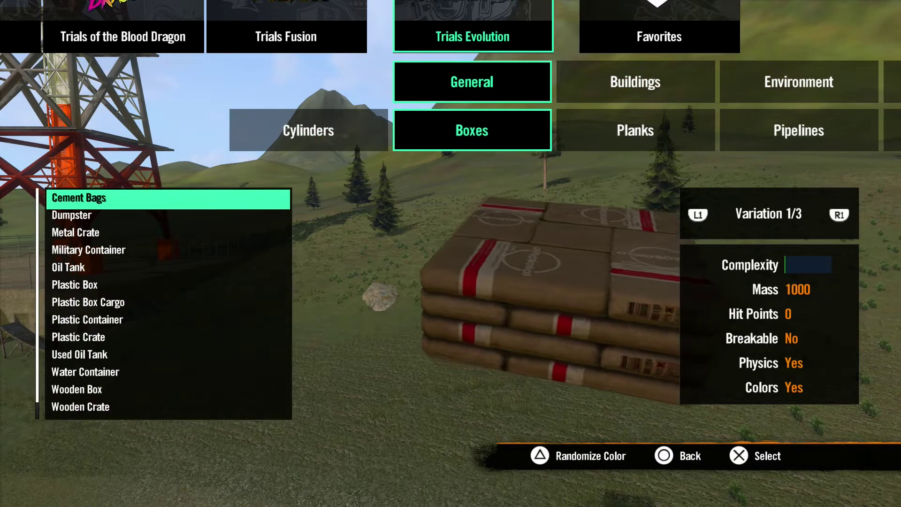
key("Right")
key("Down")
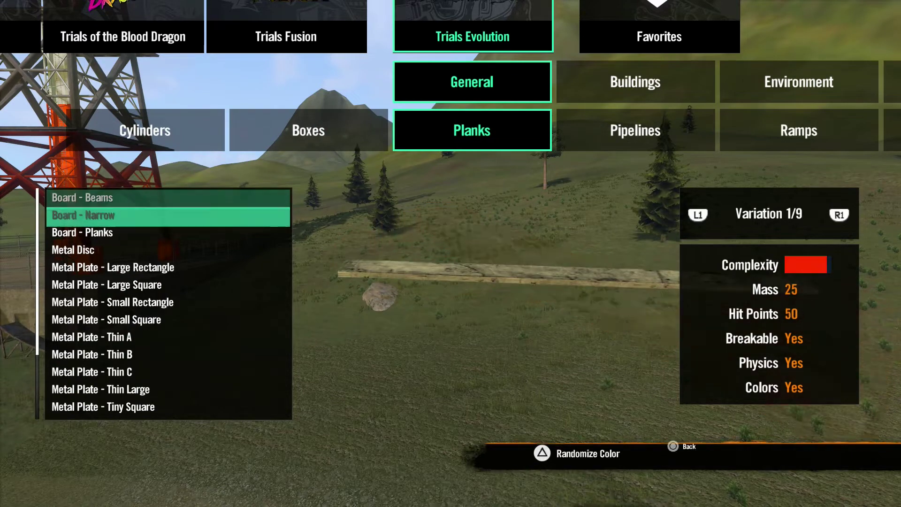
key("Down")
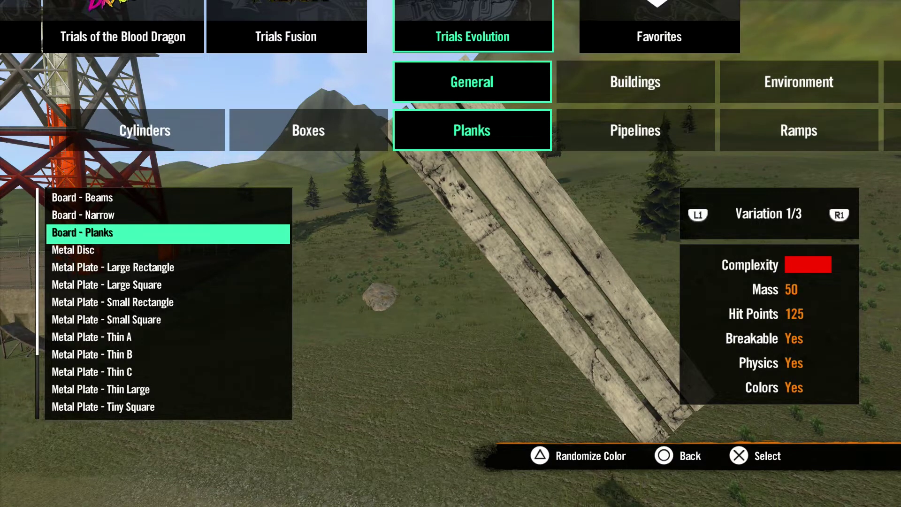
Step: Return to the Boxes and preview the variations of the Dumpster
key("Left")
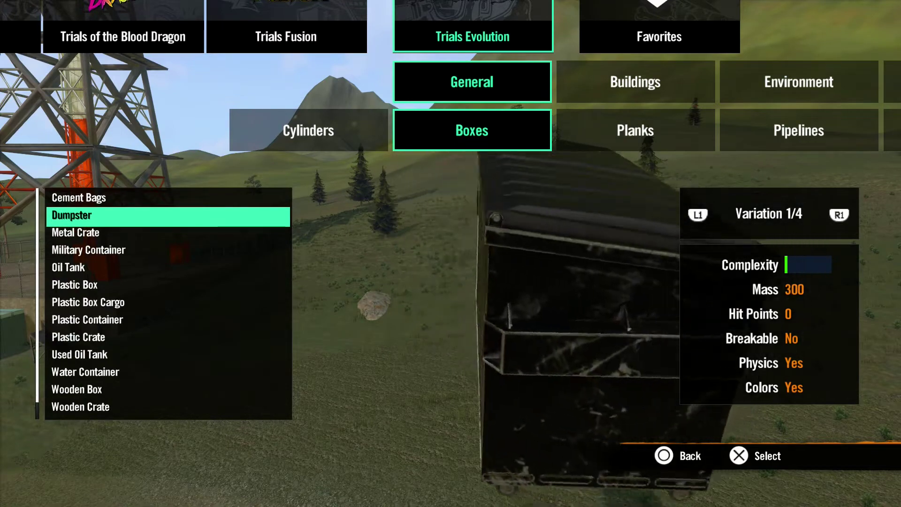
key("e")
key("e")
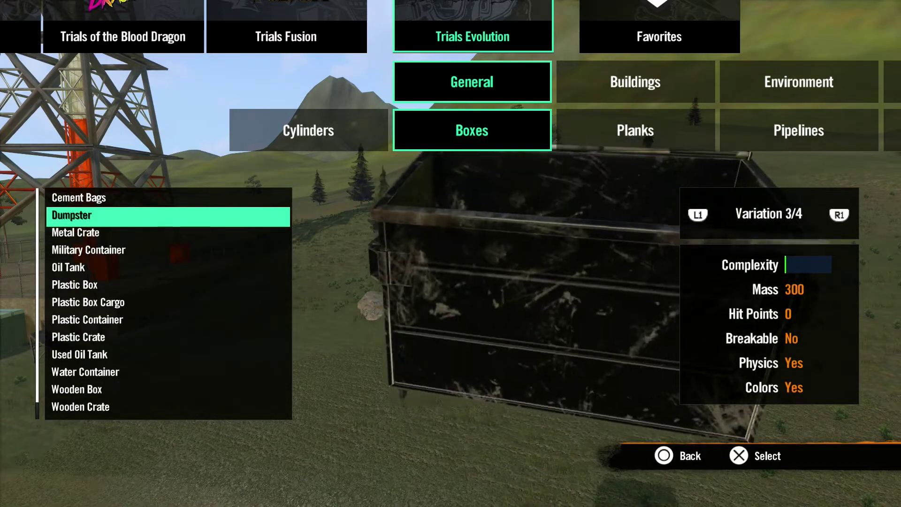
key("e")
Step: Preview the variations of the Metal Disc among the Planks, up to variation 3
key("Right")
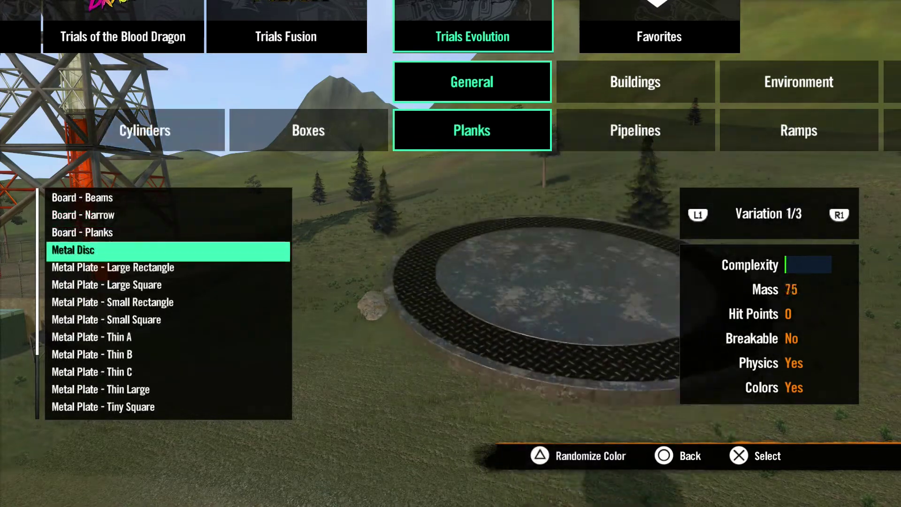
key("e")
key("e")
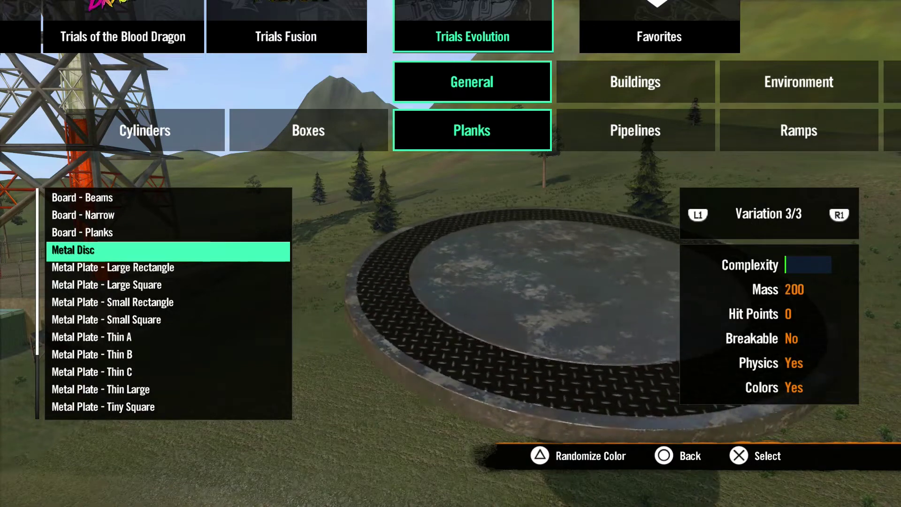
Step: Preview variations of the Plastic Box Cargo among the Boxes and of the I-Beam Connectors among the Steel Beams
key("Left")
key("e")
key("e")
key("e")
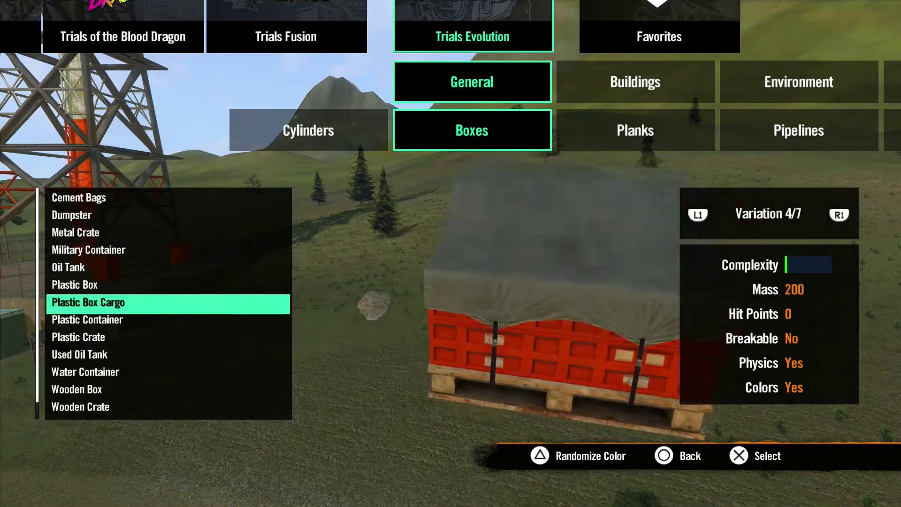
key("e")
key("e")
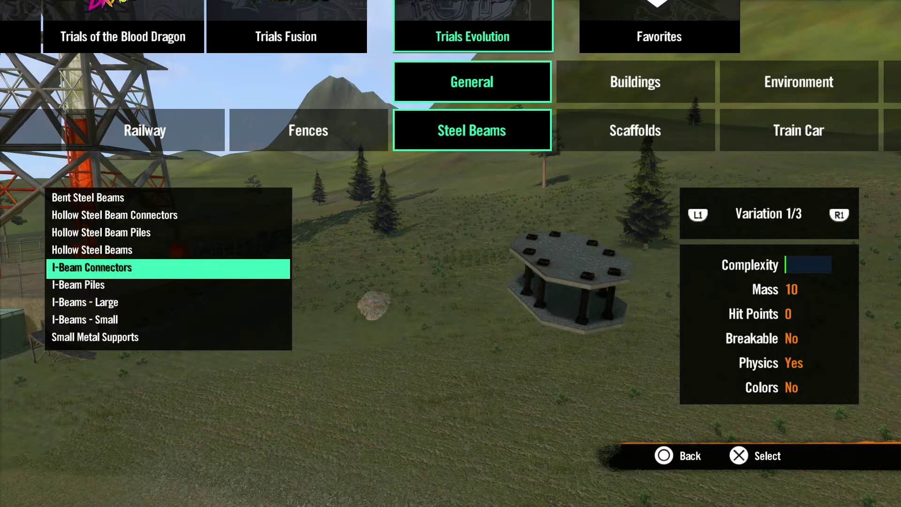
key("e")
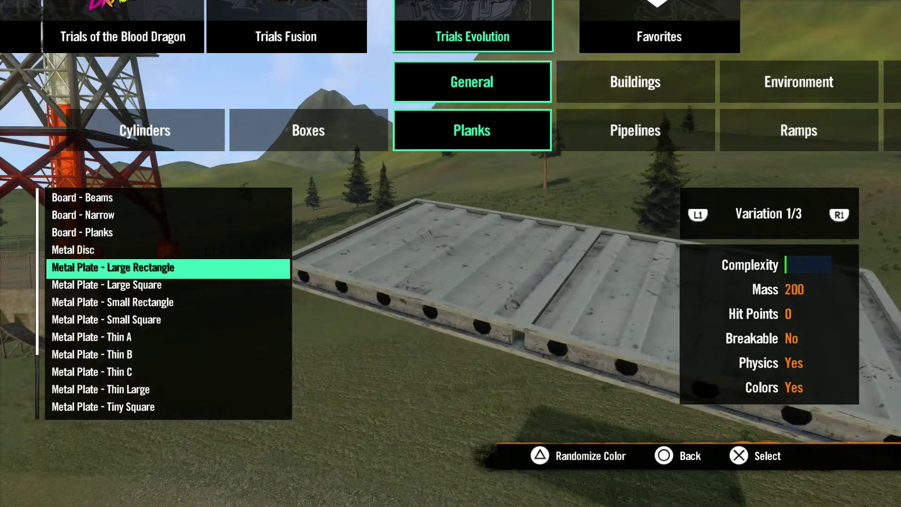
Step: Insert a Metal Plate - Large Rectangle from the Planks and switch it to rotation mode
key("e")
key("Return")
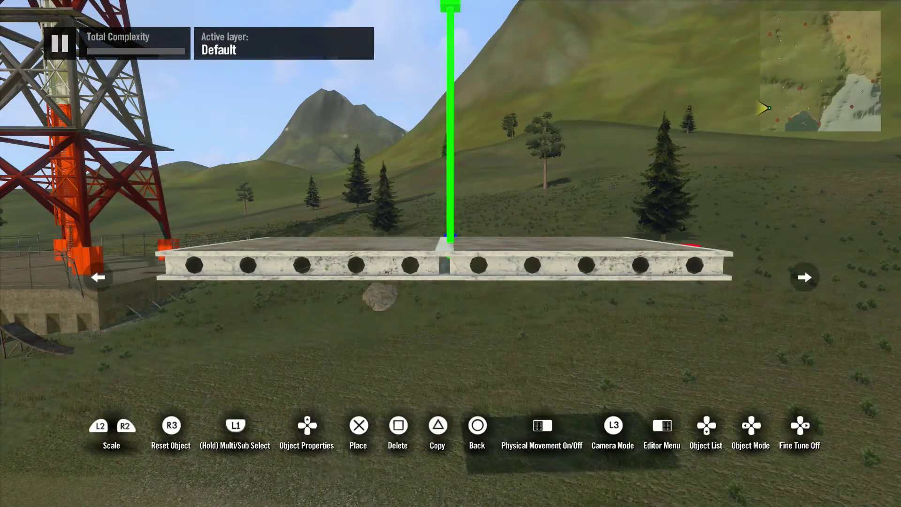
key("Left")
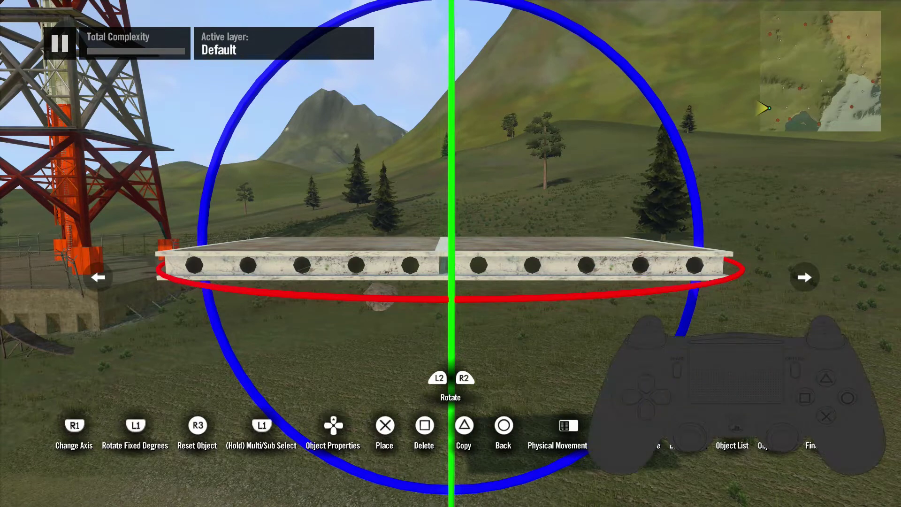
Step: Move the metal plate away from the camera, sideways and vertically, and bring it back near the middle of the scene
key("w")
key("s")
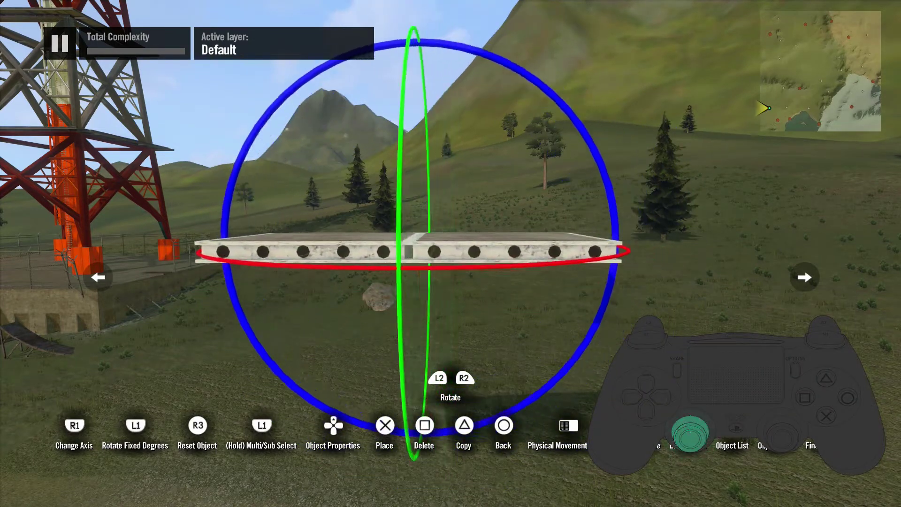
key("a")
key("d")
key("Right")
key("Left")
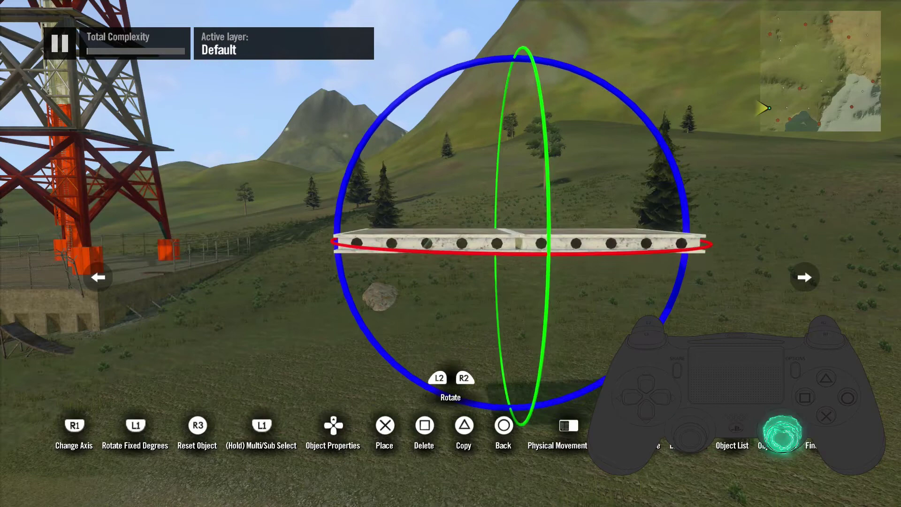
key("Up")
key("Down")
key("Down")
key("Left")
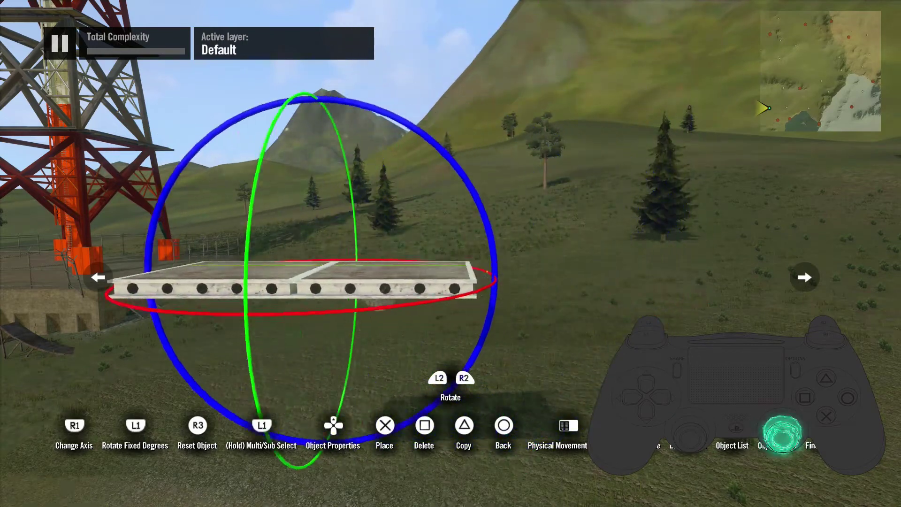
key("Right")
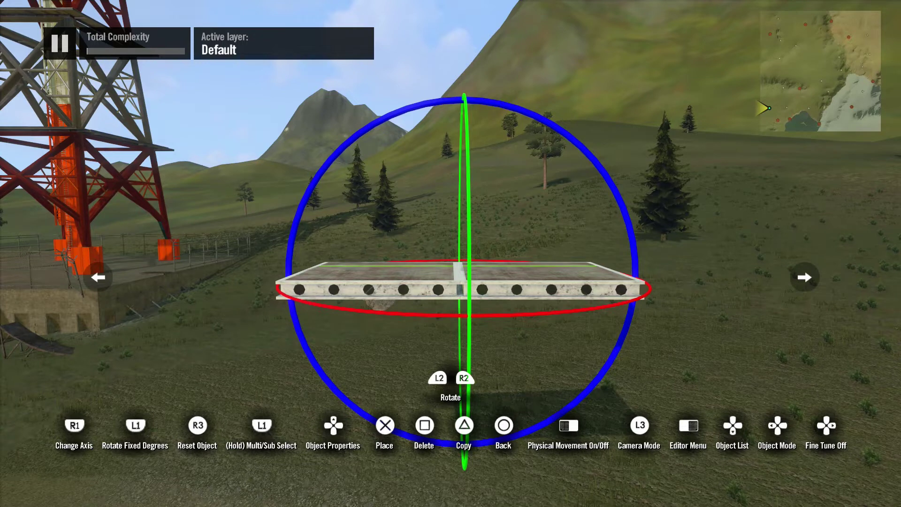
Step: Cycle the metal plate through the object modes, including scaling, and return to rotation mode
key("Left")
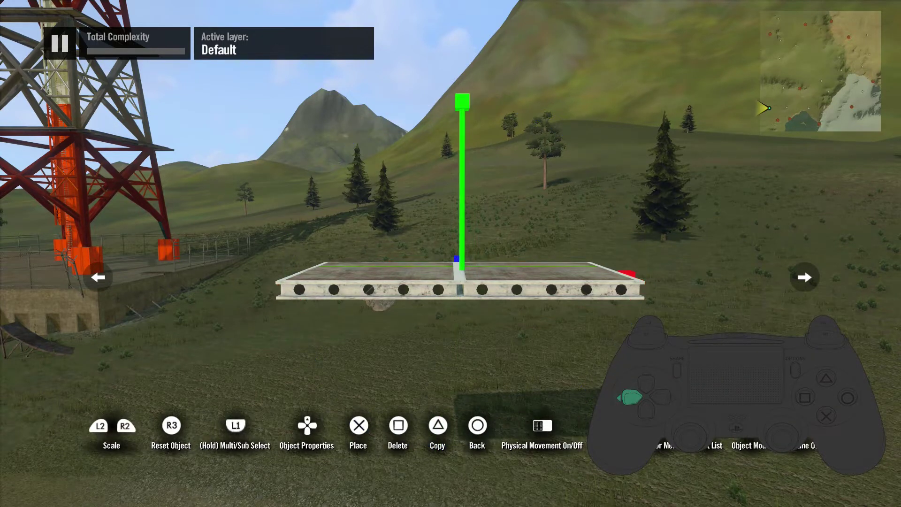
key("Left")
key("Left")
key("Left")
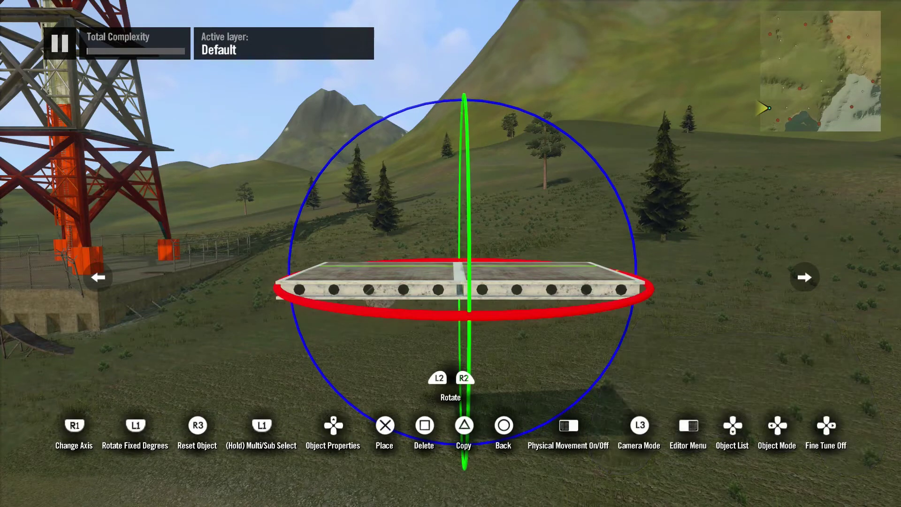
Step: Rotate the metal plate about its blue axis, level it, and turn it about its red axis
key("e")
key("e")
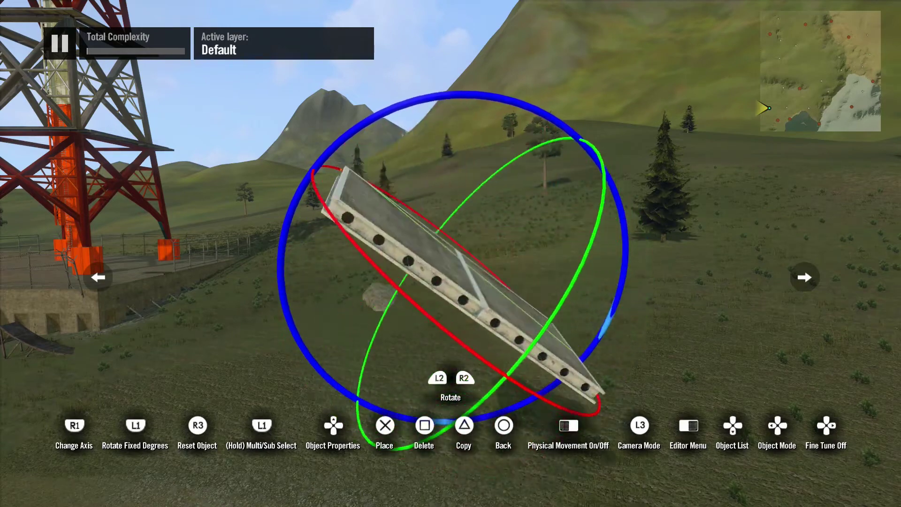
key("r")
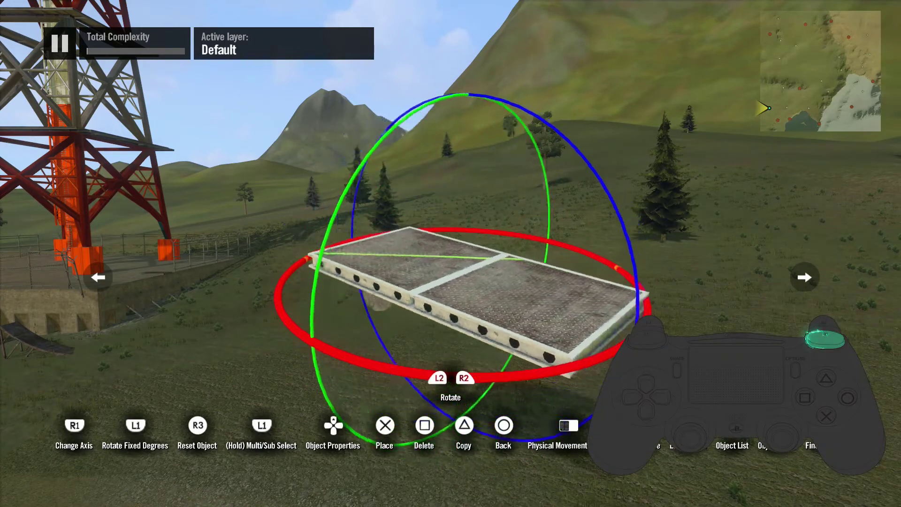
key("e")
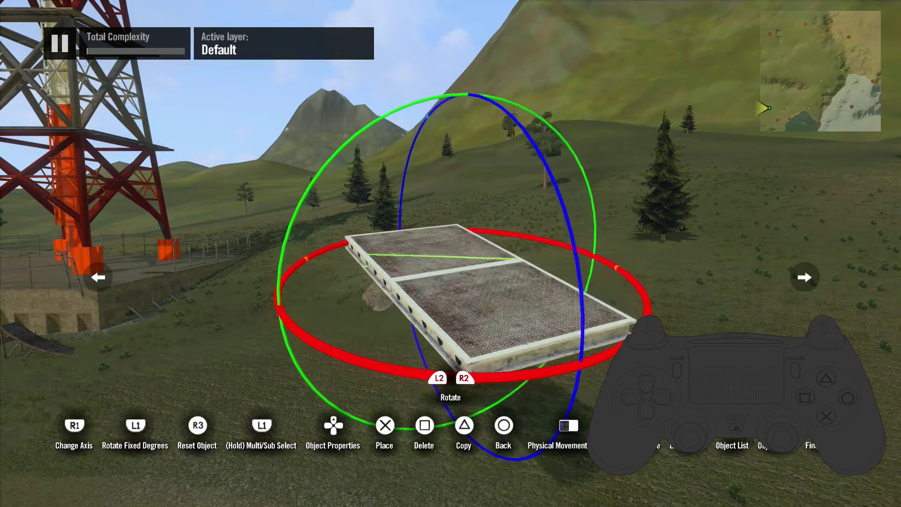
key("q")
Step: Switch to the green rotation axis and tilt the metal plate about it
key("Tab")
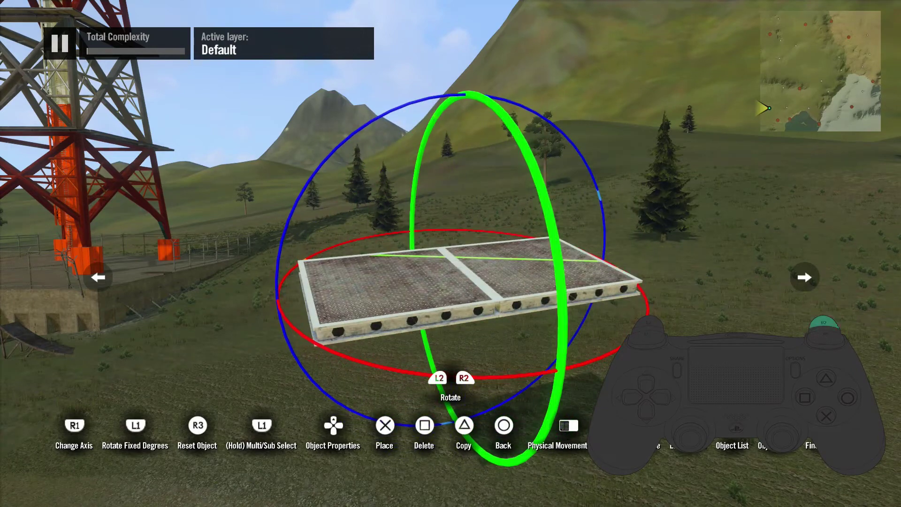
key("Left")
key("q")
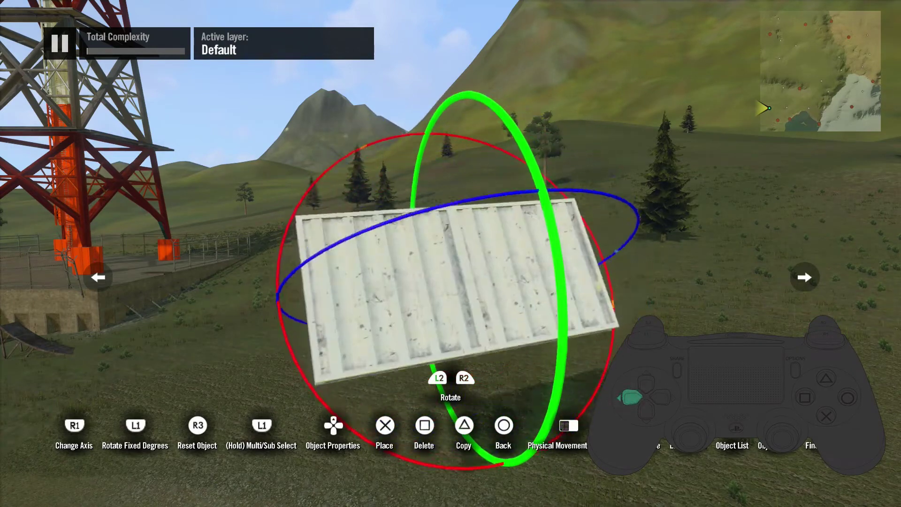
Step: Switch the metal plate to scaling mode and repeatedly enlarge and shrink it uniformly
key("Left")
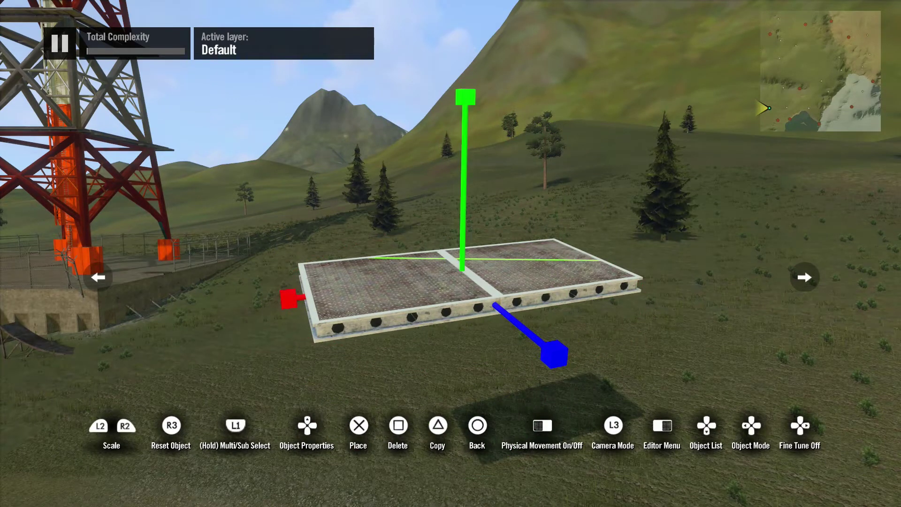
key("e")
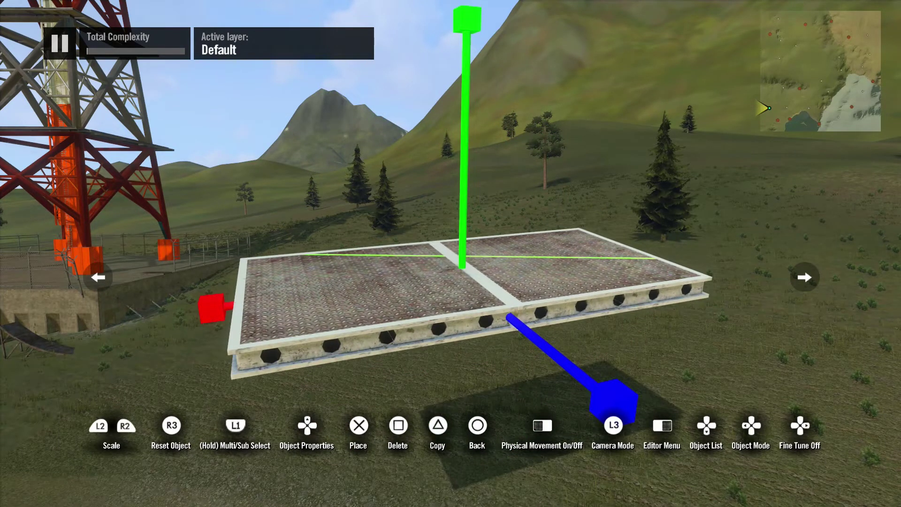
key("q")
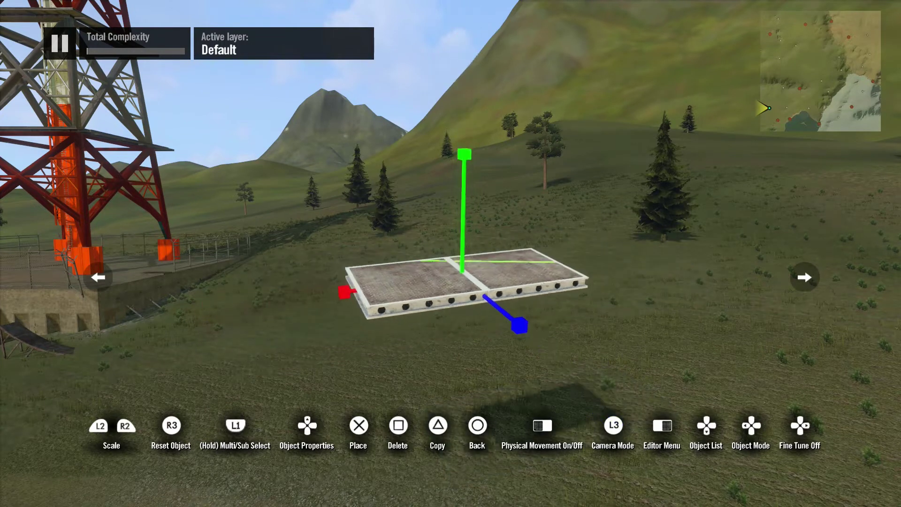
key("e")
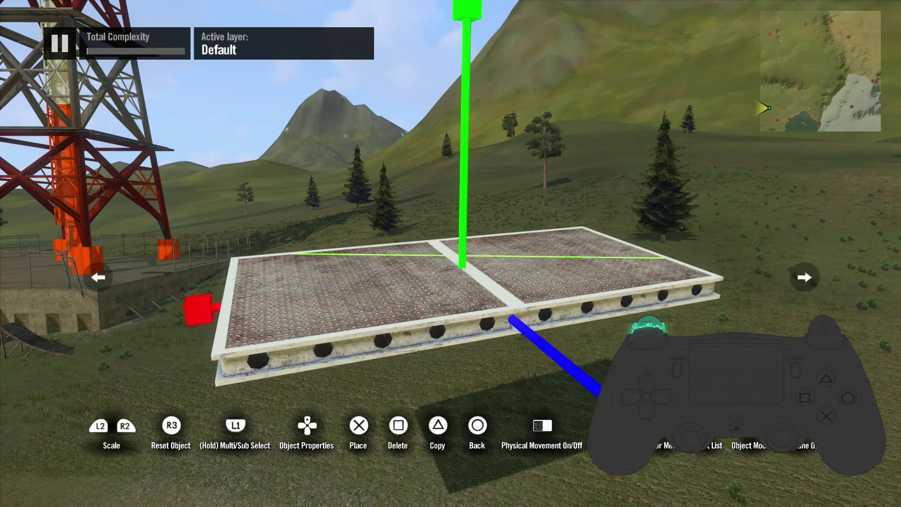
key("q")
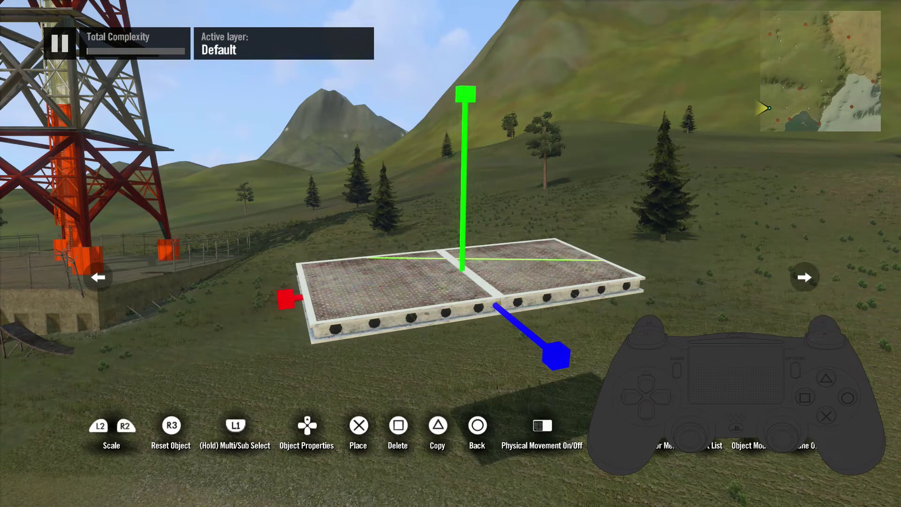
Step: Copy the metal plate and raise the copy directly above the original
key("Up")
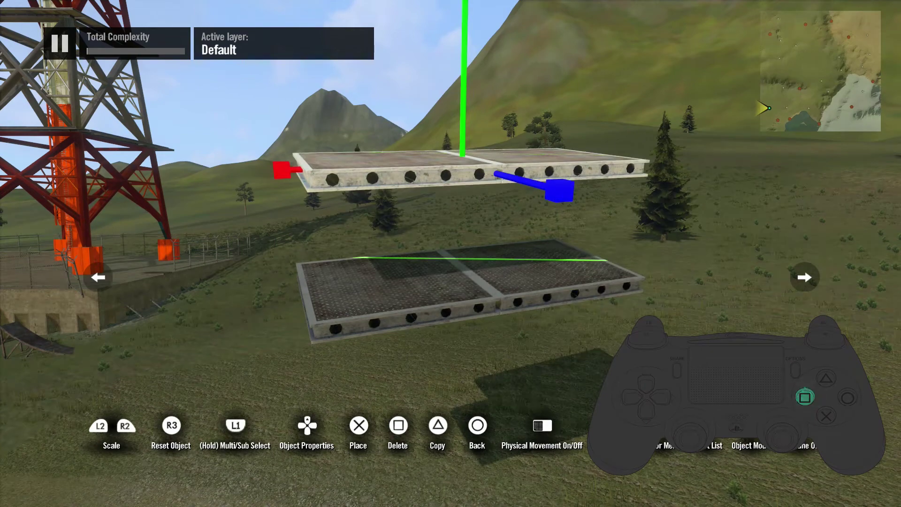
Step: Delete the raised copy of the metal plate, and reset the original plate's transformations
key("Delete")
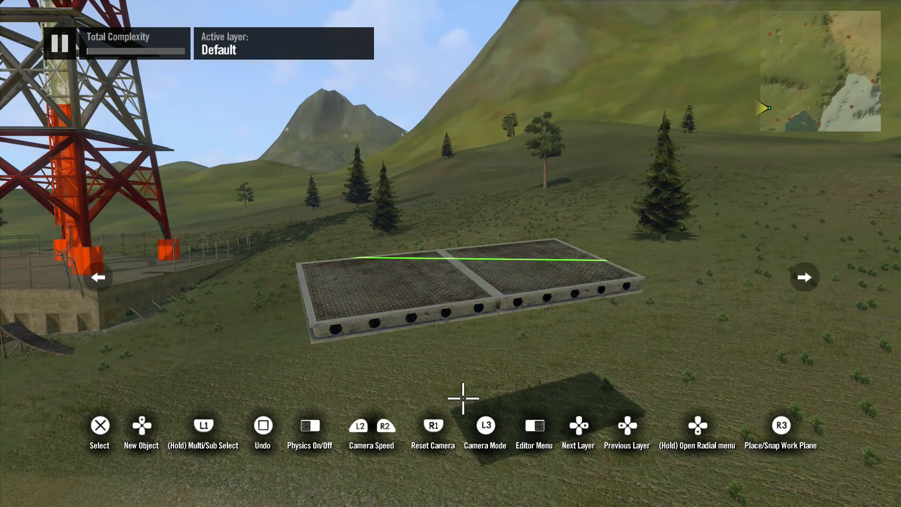
left_click(462, 300)
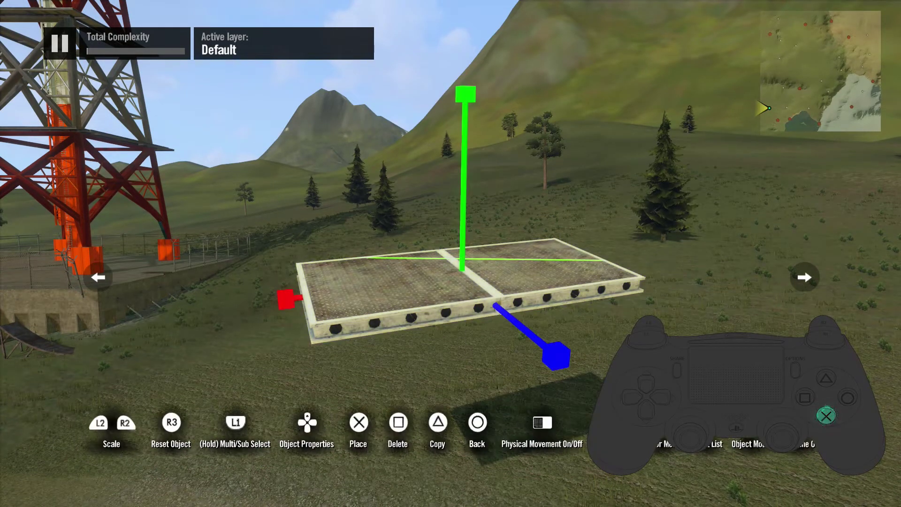
key("r")
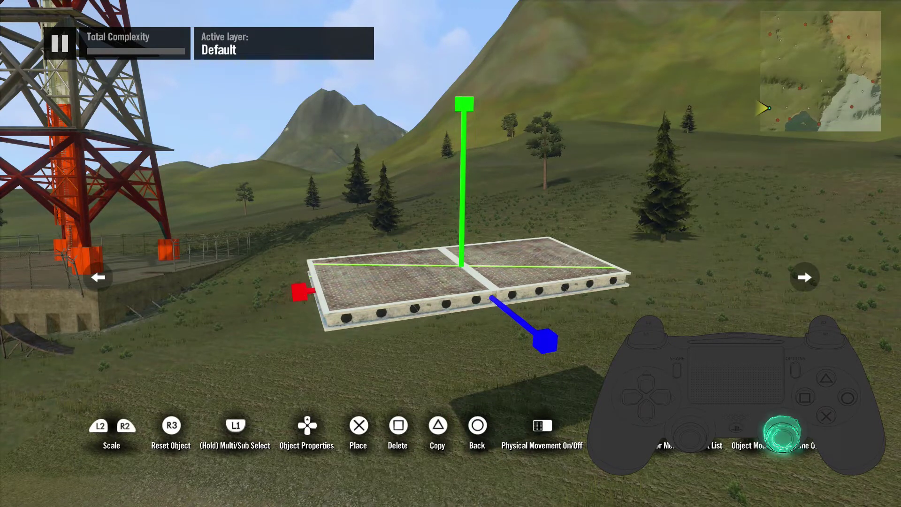
key("r")
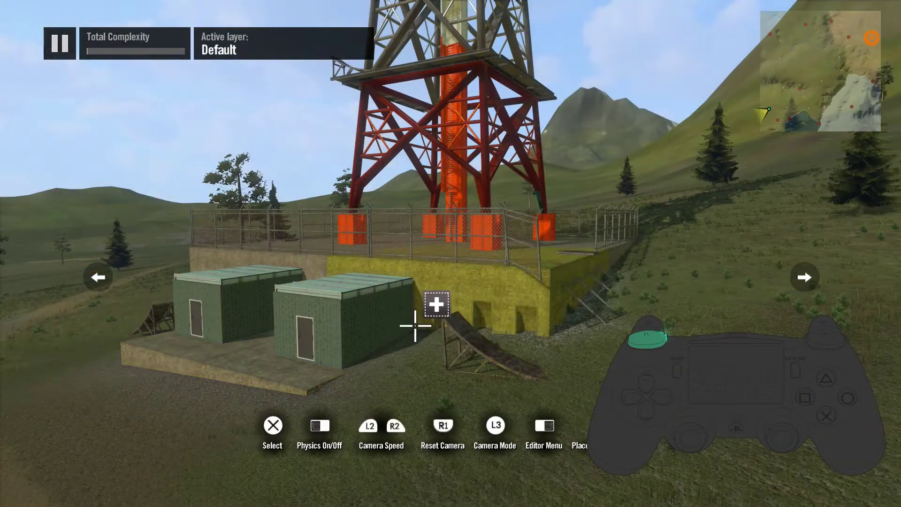
Step: Multi-select individual brick walls on the two green huts beside the tower
left_click(373, 316)
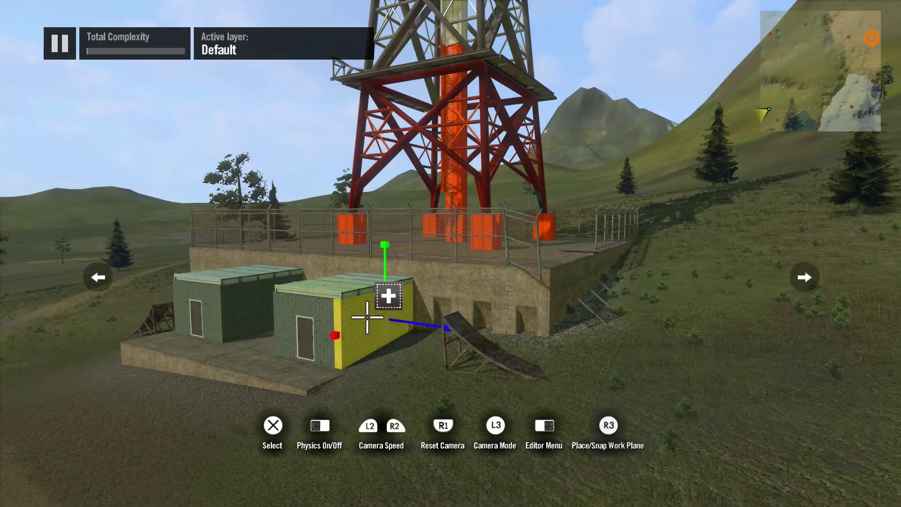
left_click(273, 317)
left_click(280, 318)
left_click(368, 322)
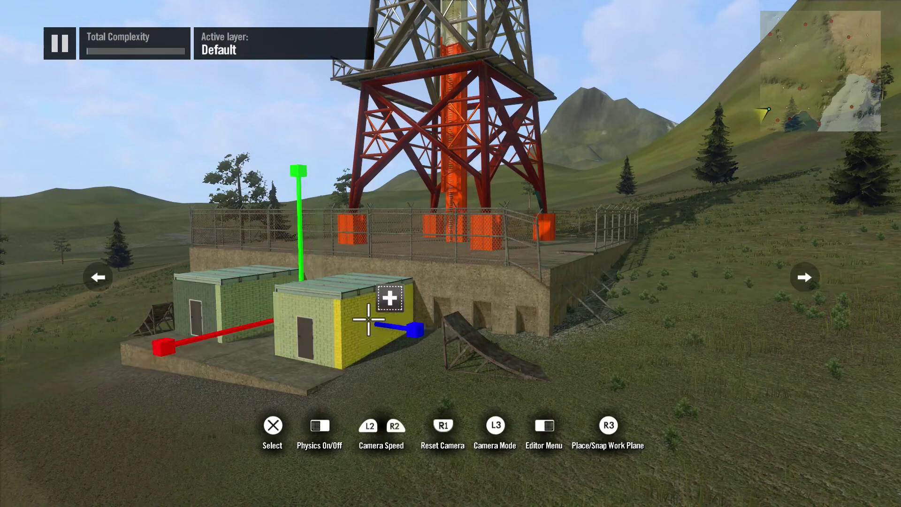
left_click(332, 327)
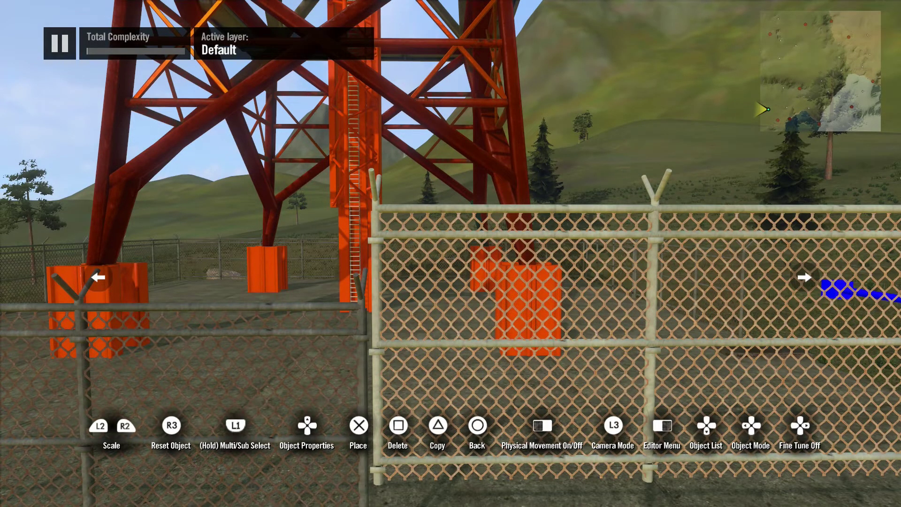
Step: Lower the selected chain-link fence section while changing the fine-tune level to Medium and High
key("Right")
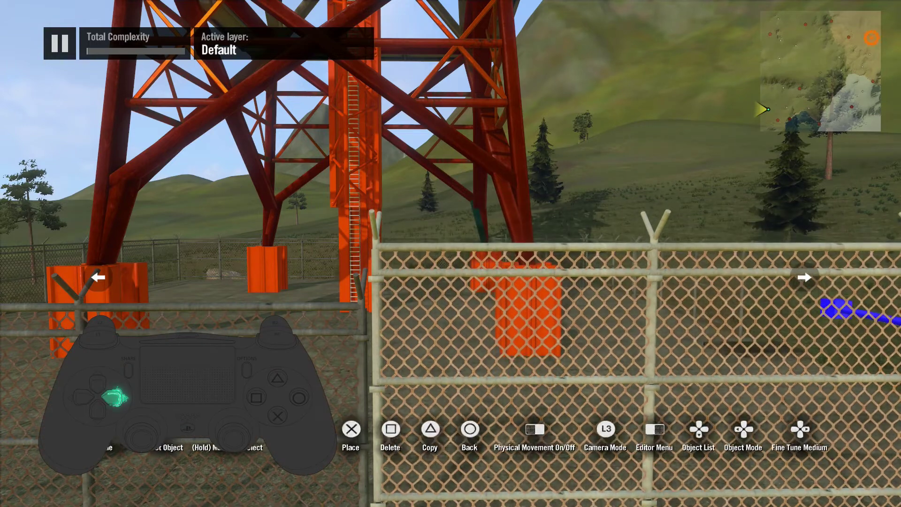
key("Right")
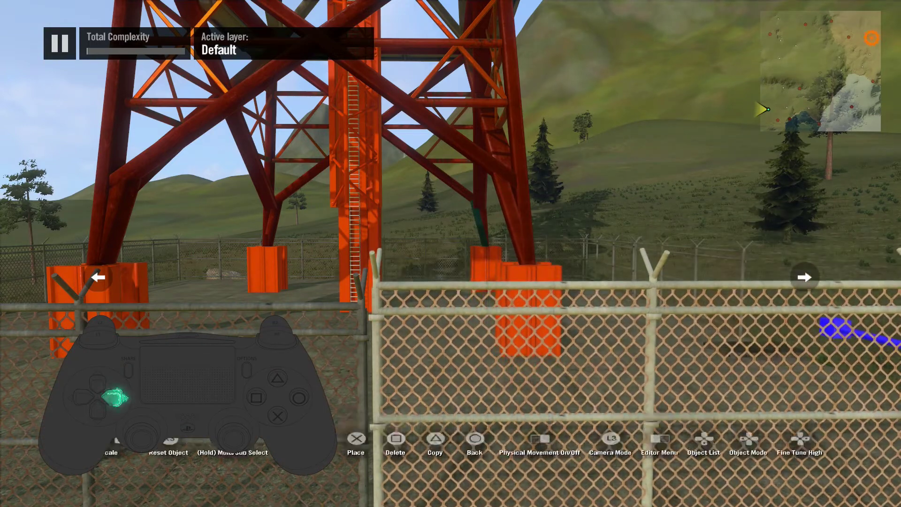
key("Down")
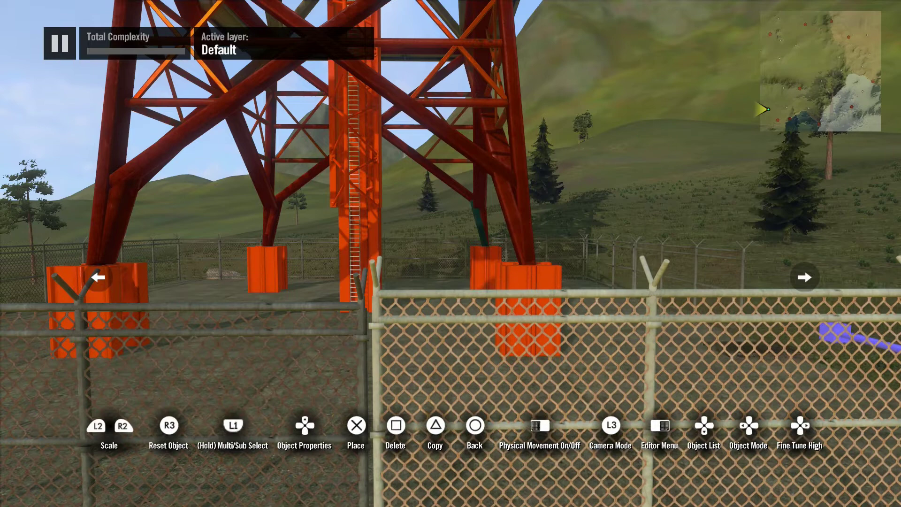
key("Down")
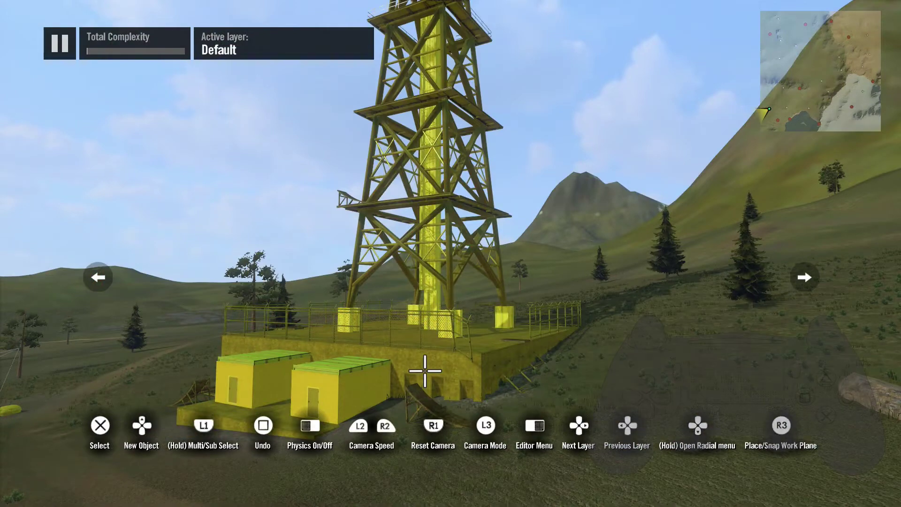
Step: Select the whole tower compound and open its object list sorted by name
key("Left")
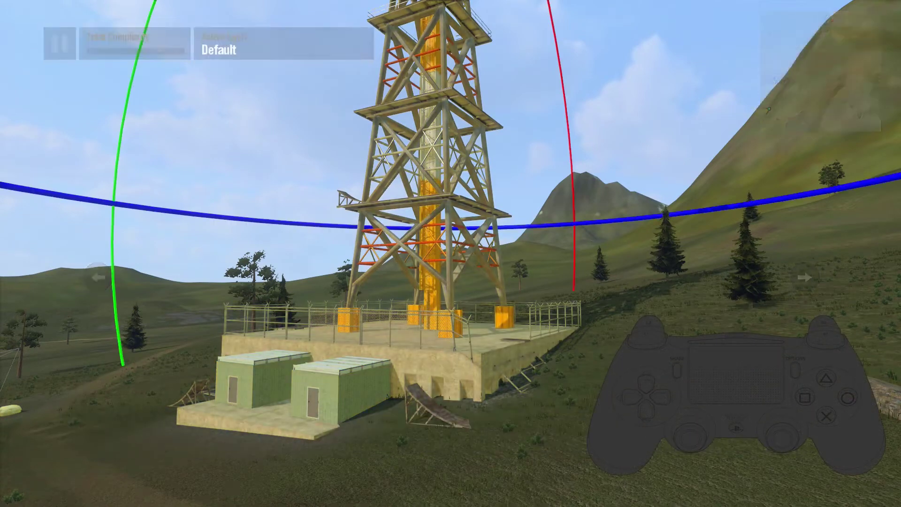
key("Down")
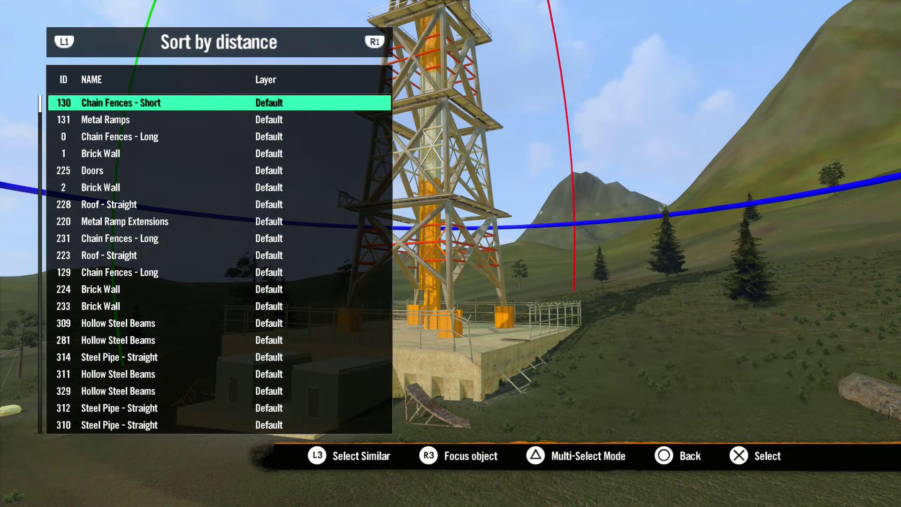
key("R1")
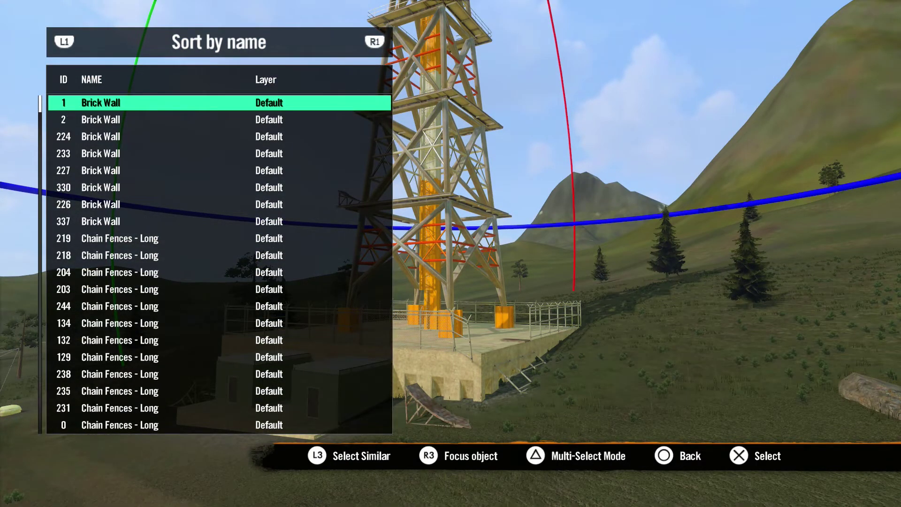
Step: Browse the name-sorted object list past the Brick Wall entries to the Chain Fences - Long entries
key("Down")
key("Down")
key("Down")
key("Down")
key("Down")
key("Down")
key("Down")
key("Down")
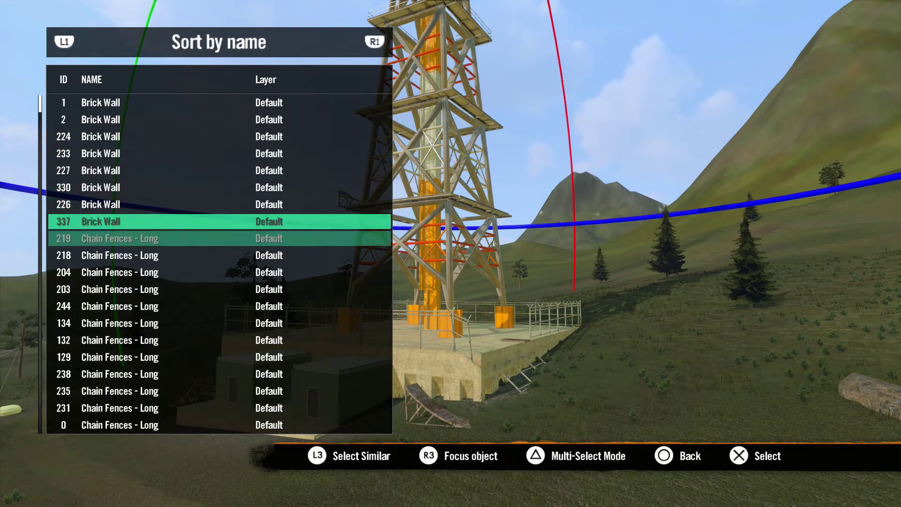